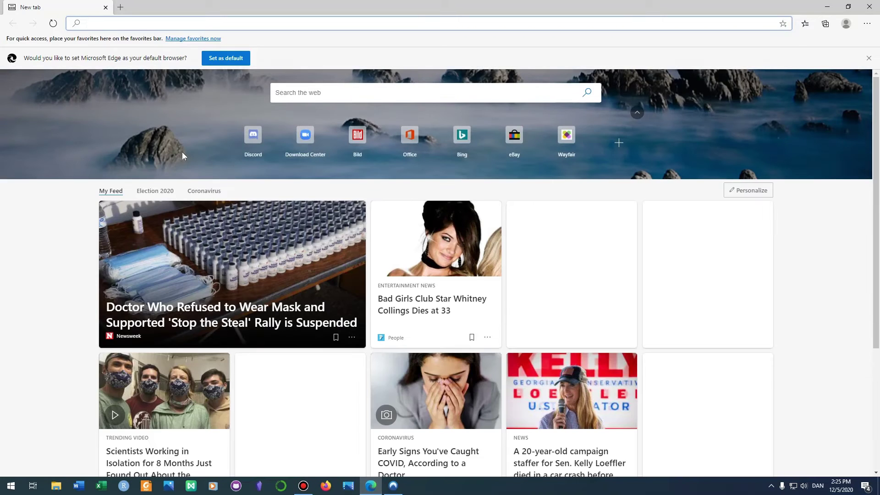
{"action": "type", "text": "dis"}
Step: Go to discord.com from the address bar suggestion
{"action": "key", "text": "Return"}
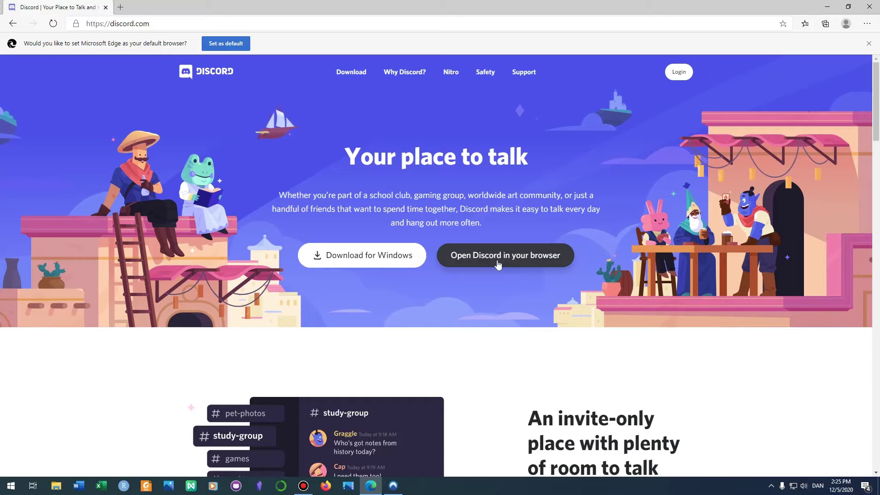
Step: Start the Download for Windows to get the DiscordSetup (7).exe installer
{"action": "left_click", "coordinate": [358, 261]}
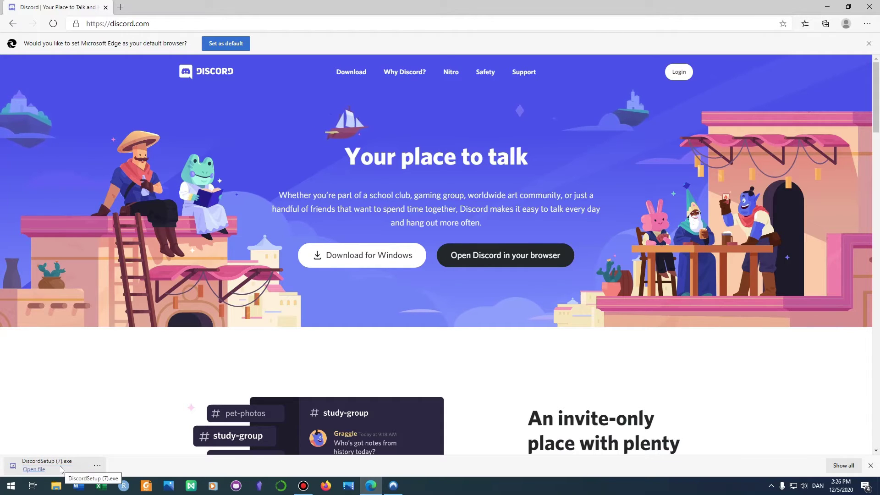
Step: Launch the downloaded DiscordSetup exe from Edge's download bar
{"action": "left_click", "coordinate": [47, 461]}
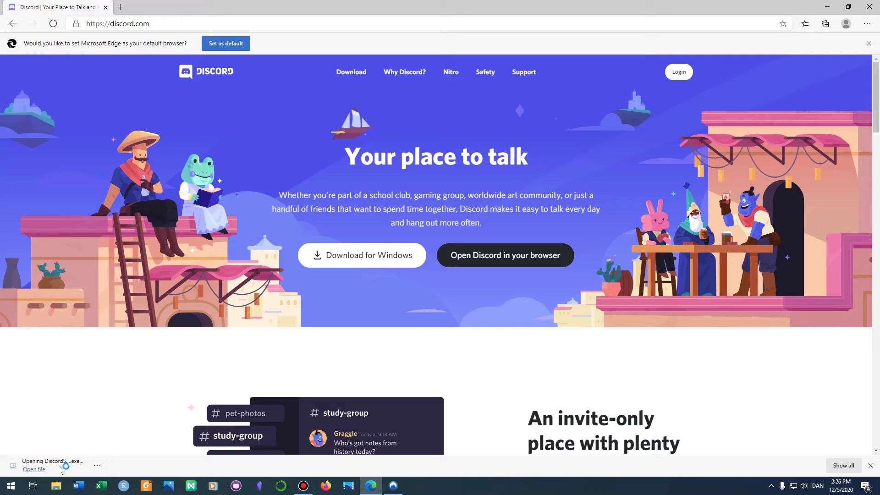